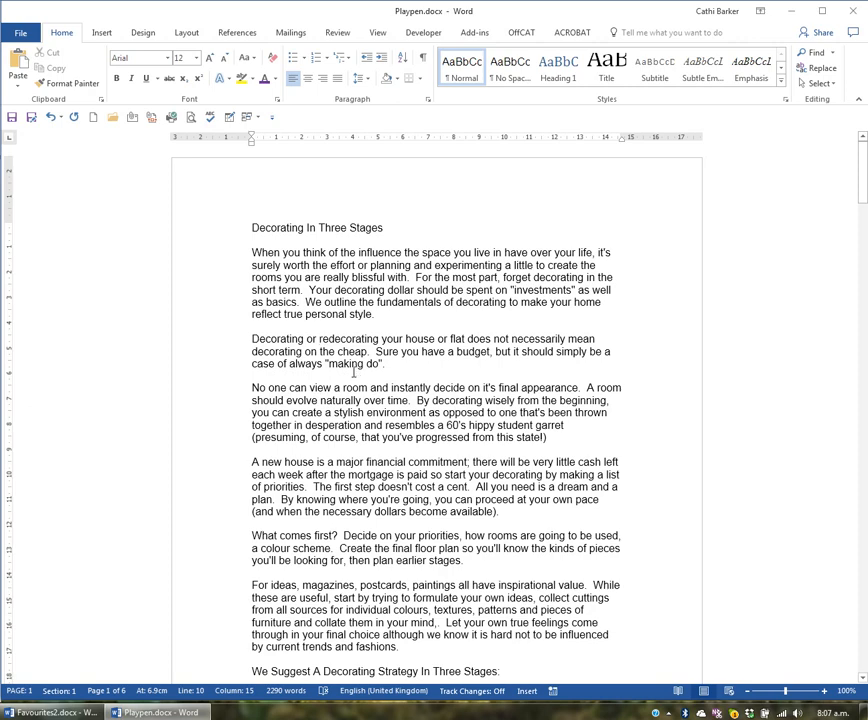
Step: Make the paragraph beginning "Decorating or redecorating your house" bold and colour its text orange
double_click(210, 357)
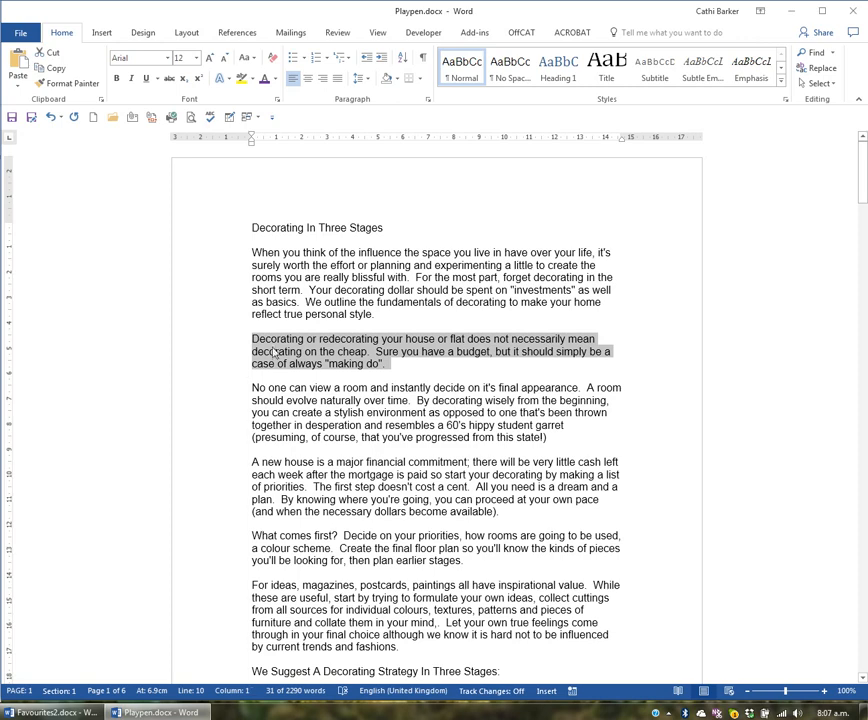
left_click(116, 78)
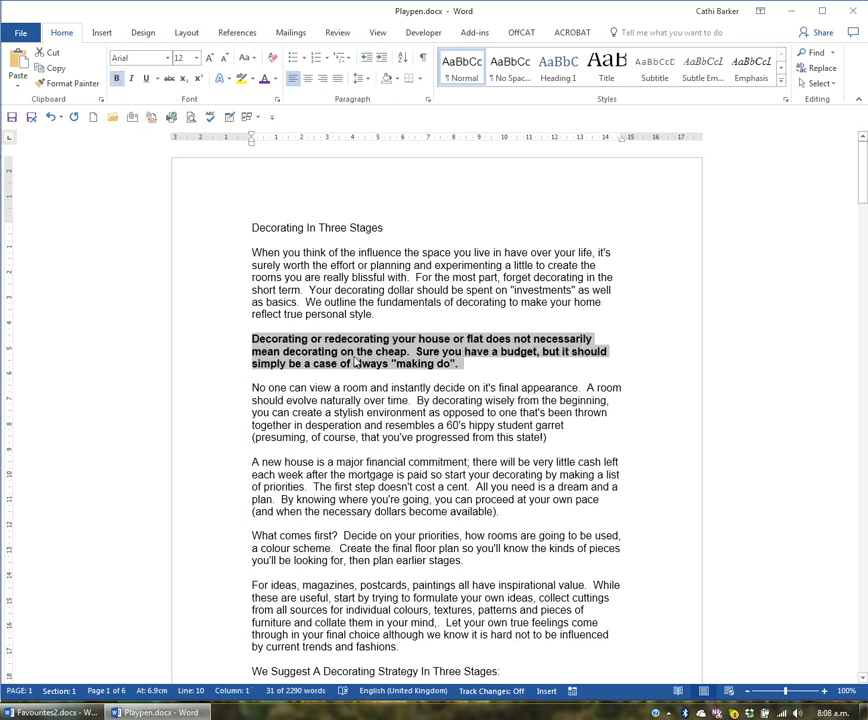
left_click(275, 83)
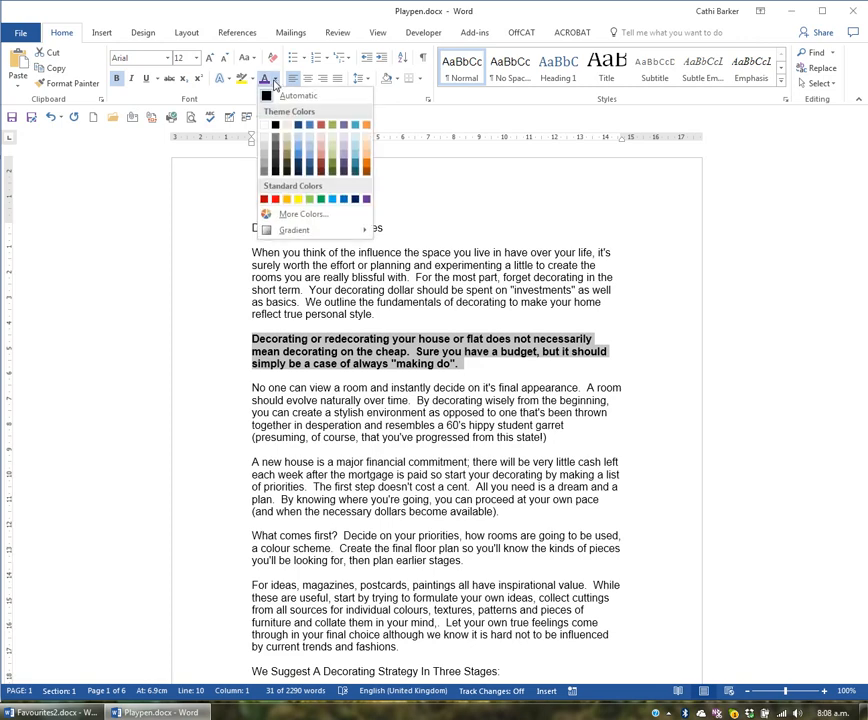
left_click(334, 126)
left_click(394, 351)
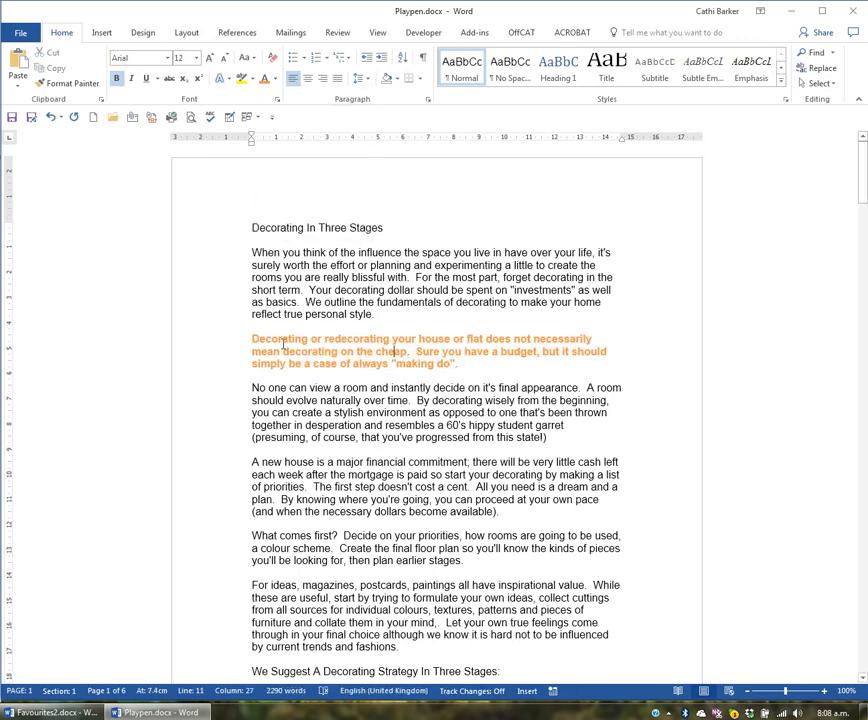
Step: Cut the whole bold orange paragraph out of the document
double_click(205, 361)
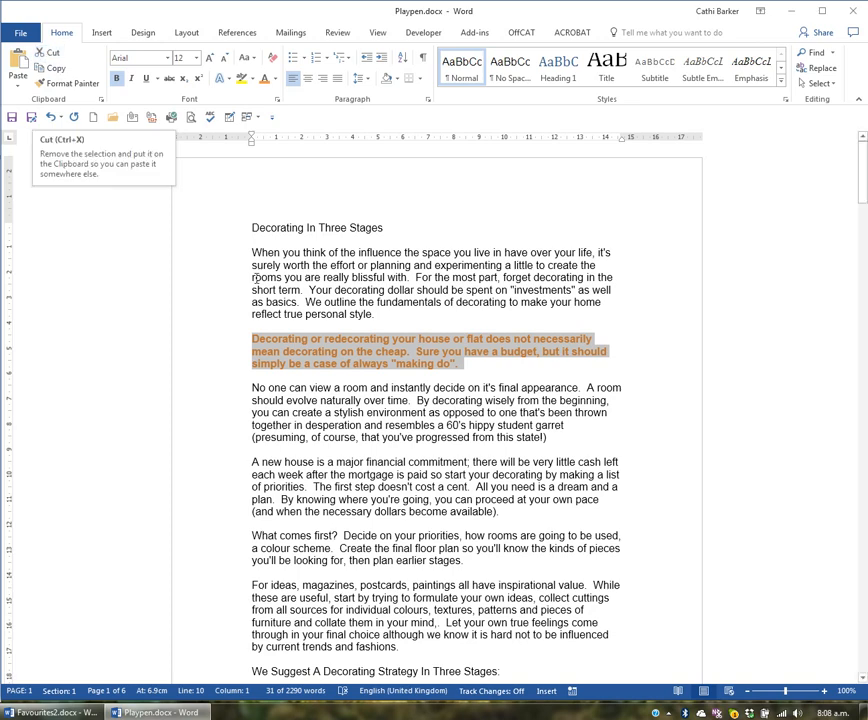
right_click(313, 357)
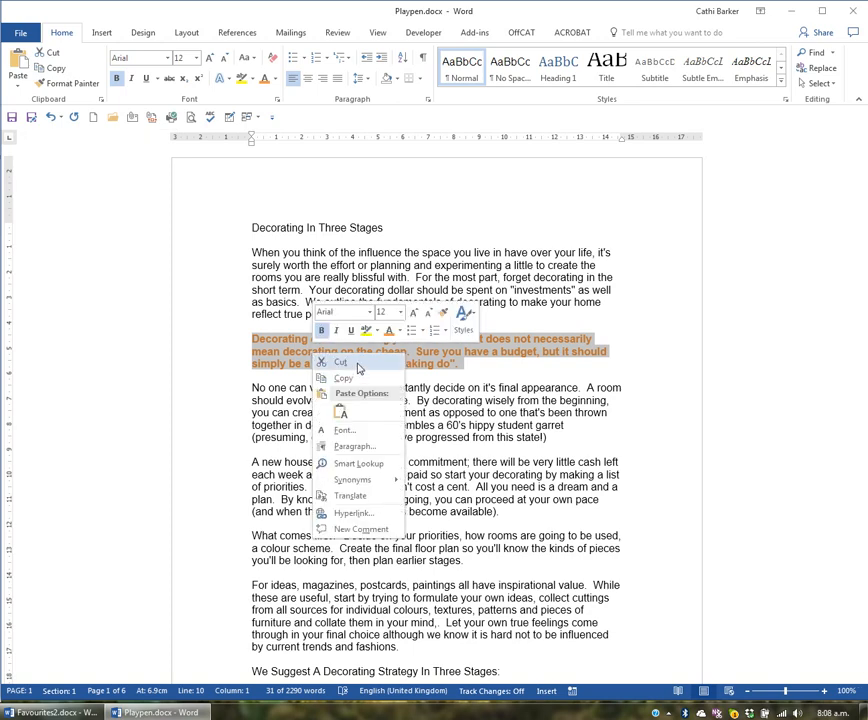
left_click(340, 362)
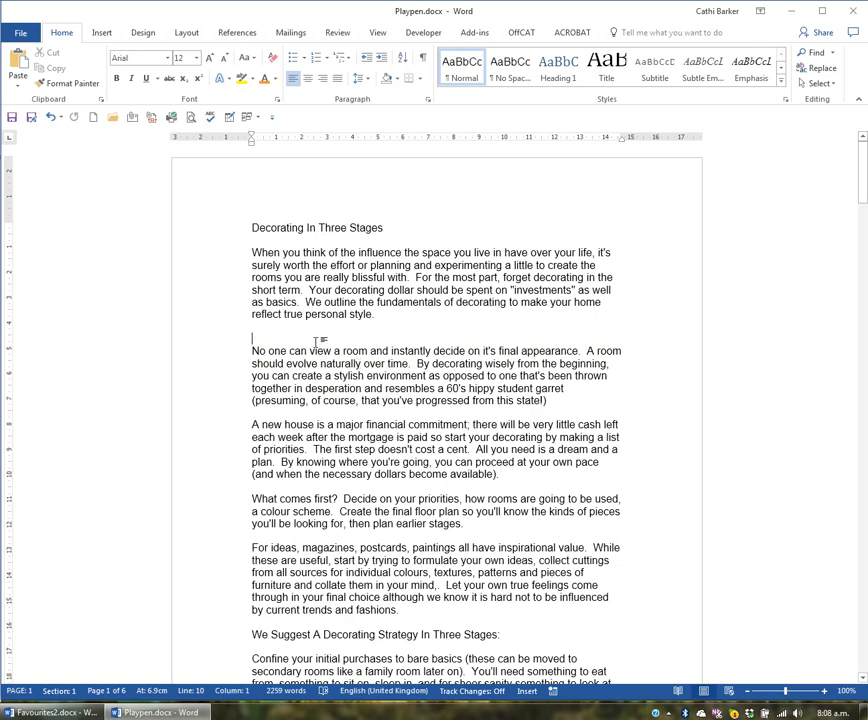
Step: Insert two blank lines between the title "Decorating In Three Stages" and the paragraph beginning "When you think"
left_click(258, 241)
key("Return")
key("Return")
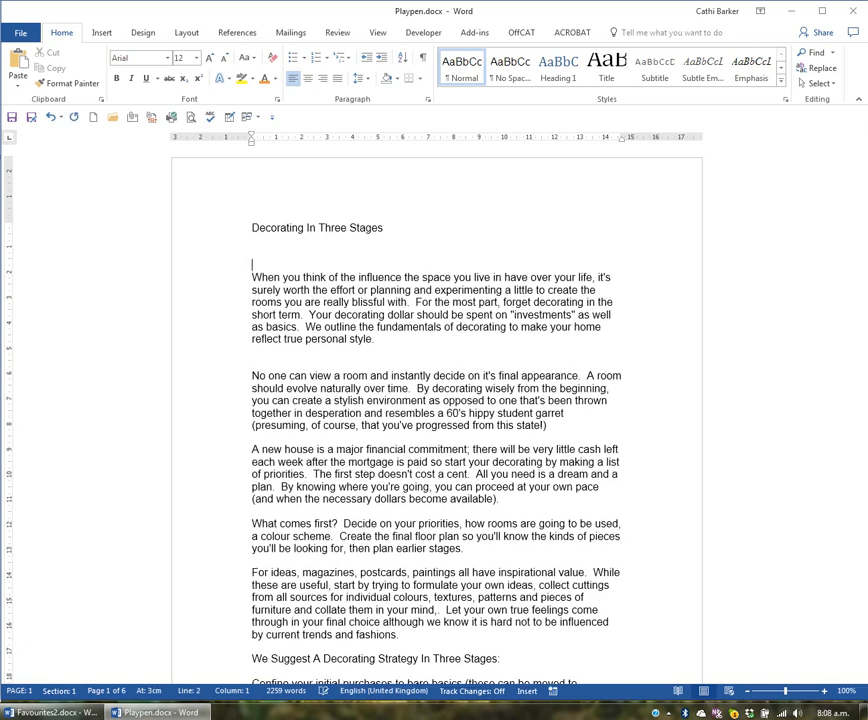
key("Up")
Step: Paste the cut paragraph on the blank line beneath the title "Decorating In Three Stages"
right_click(254, 256)
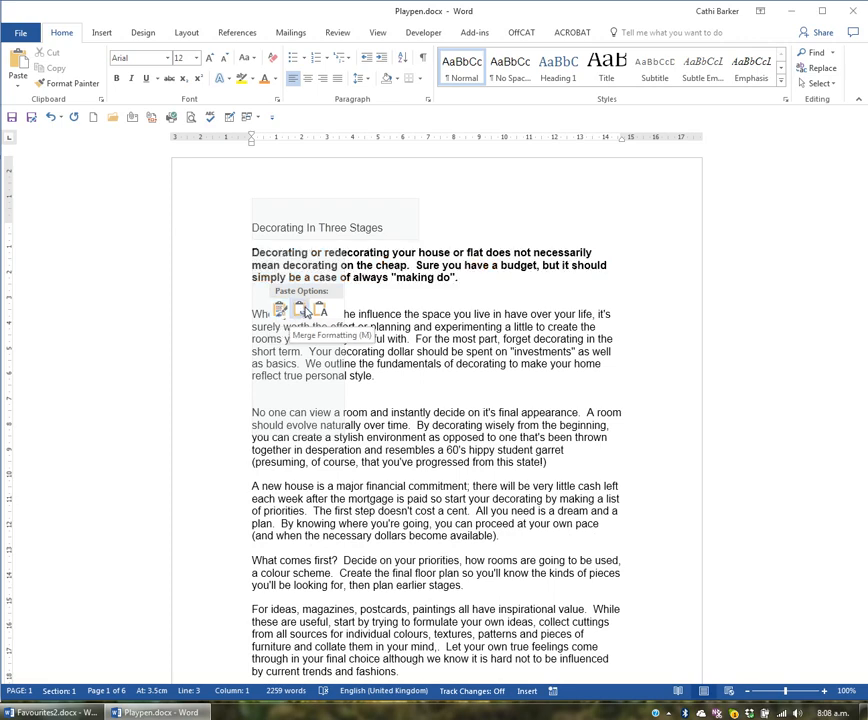
right_click(254, 247)
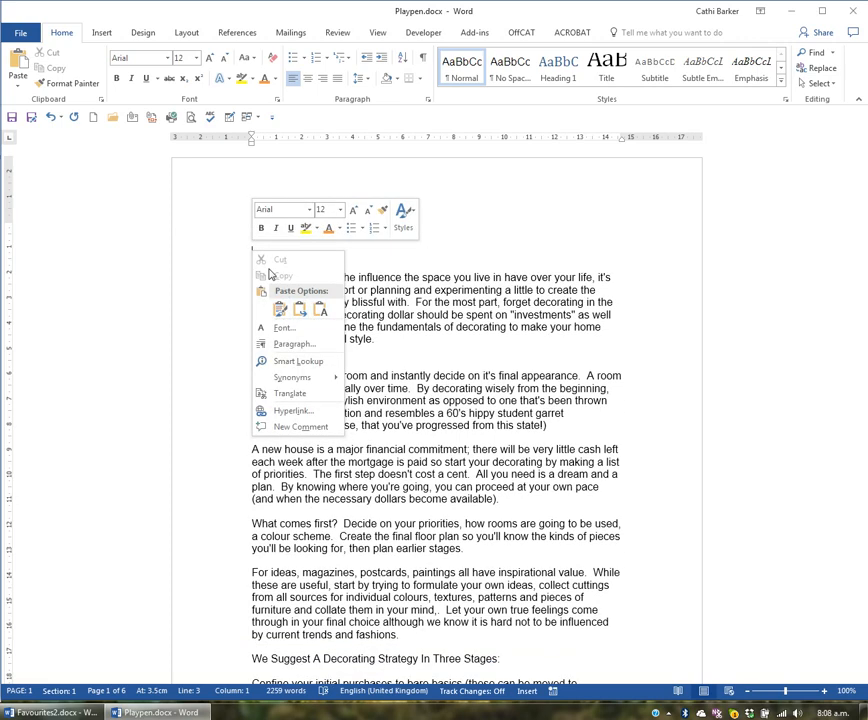
left_click(309, 256)
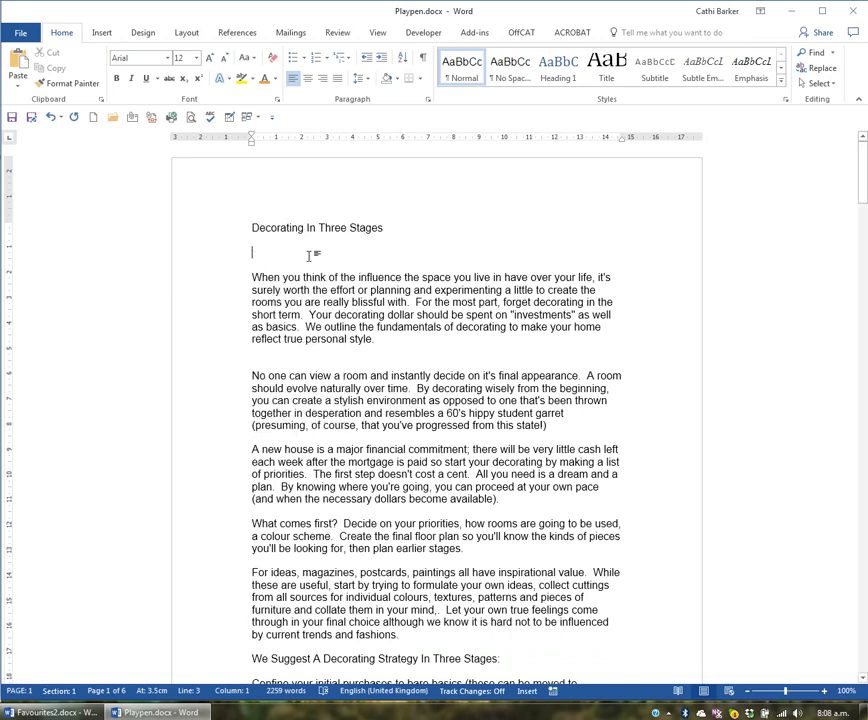
left_click(17, 63)
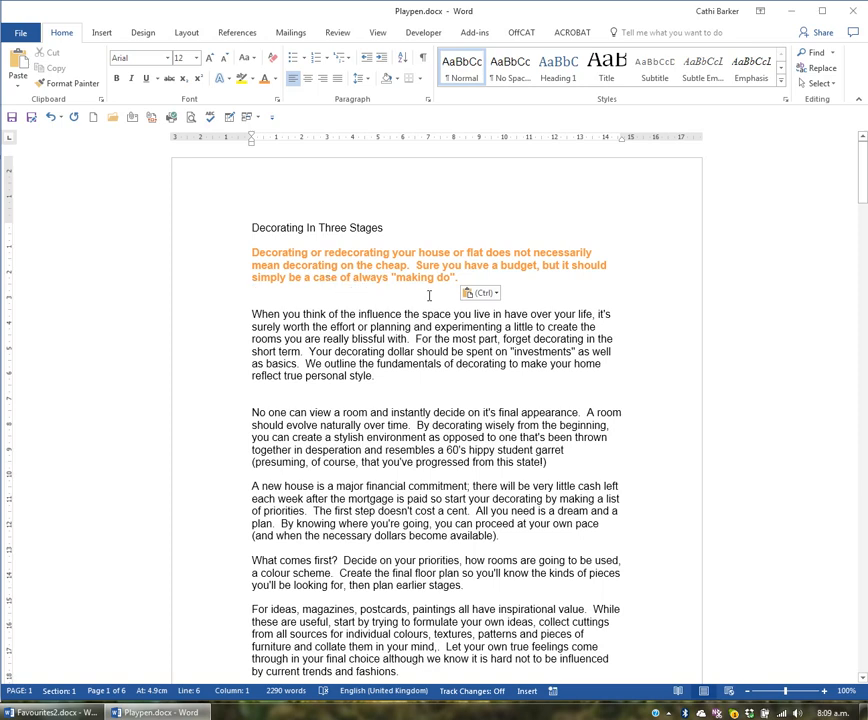
Step: Change the pasted paragraph's paste option to Keep Text Only, then back to Keep Source Formatting
left_click(494, 295)
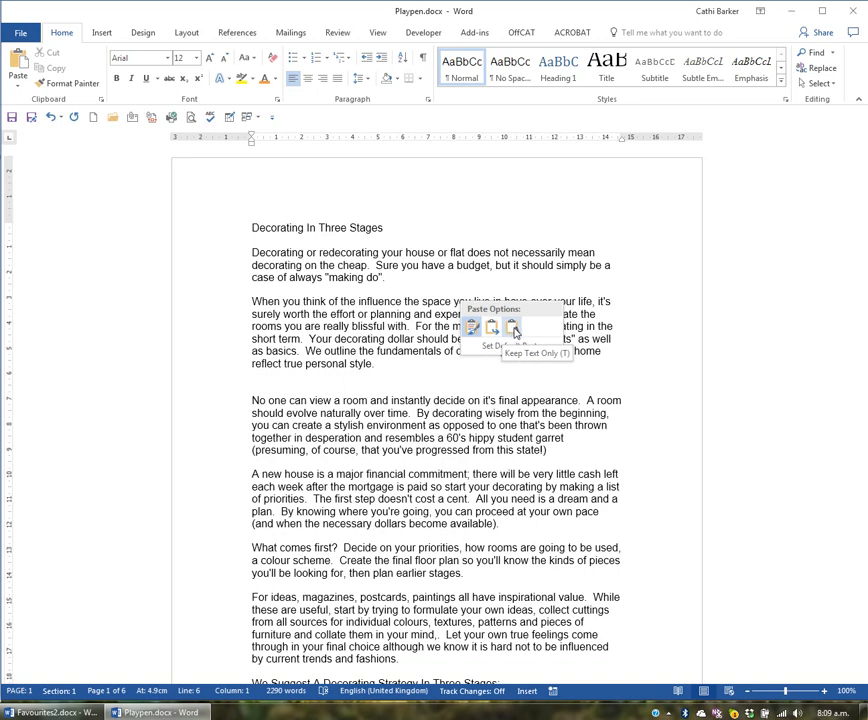
left_click(512, 328)
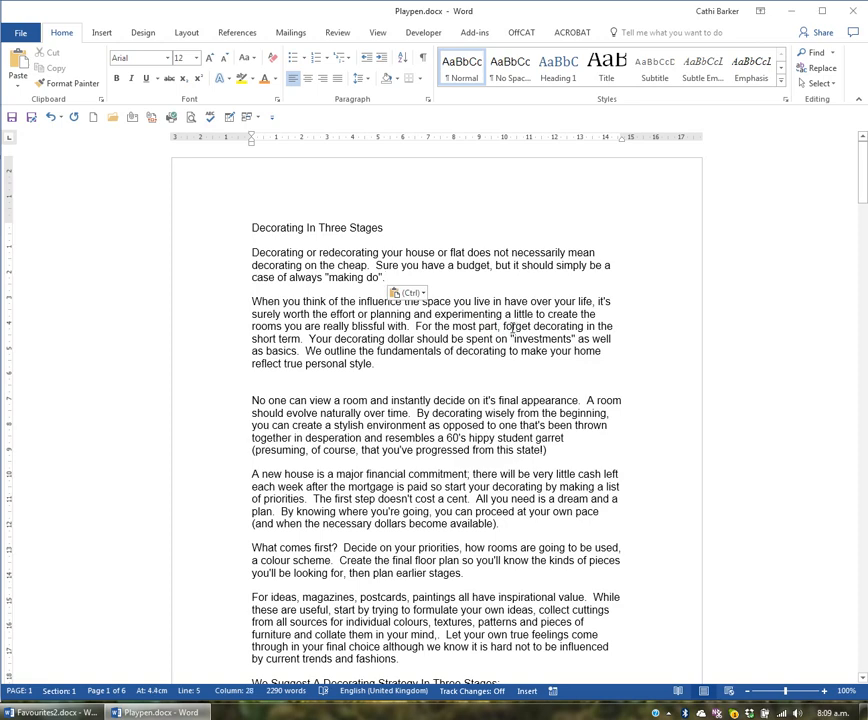
left_click(419, 292)
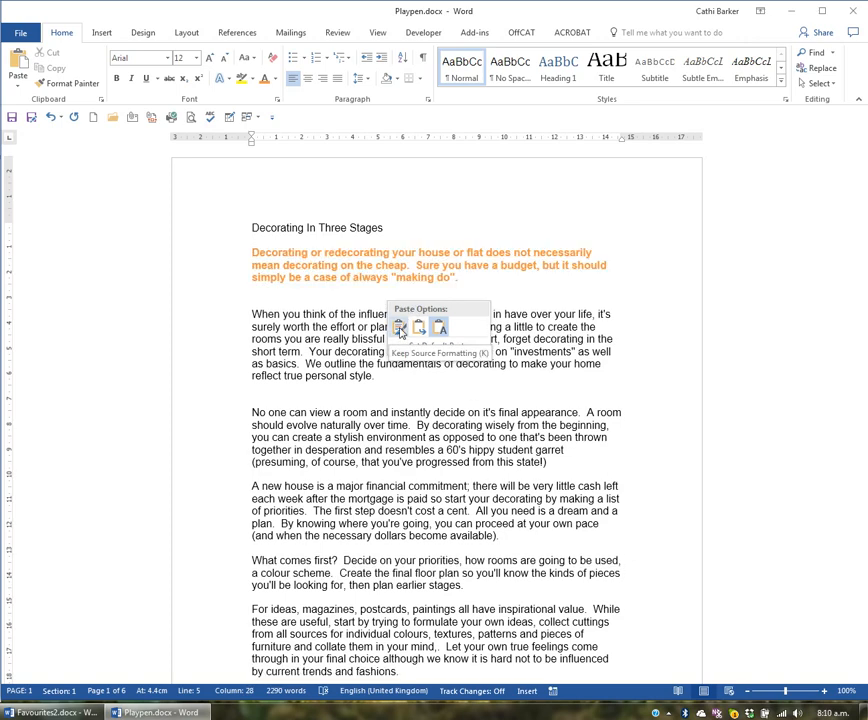
left_click(399, 330)
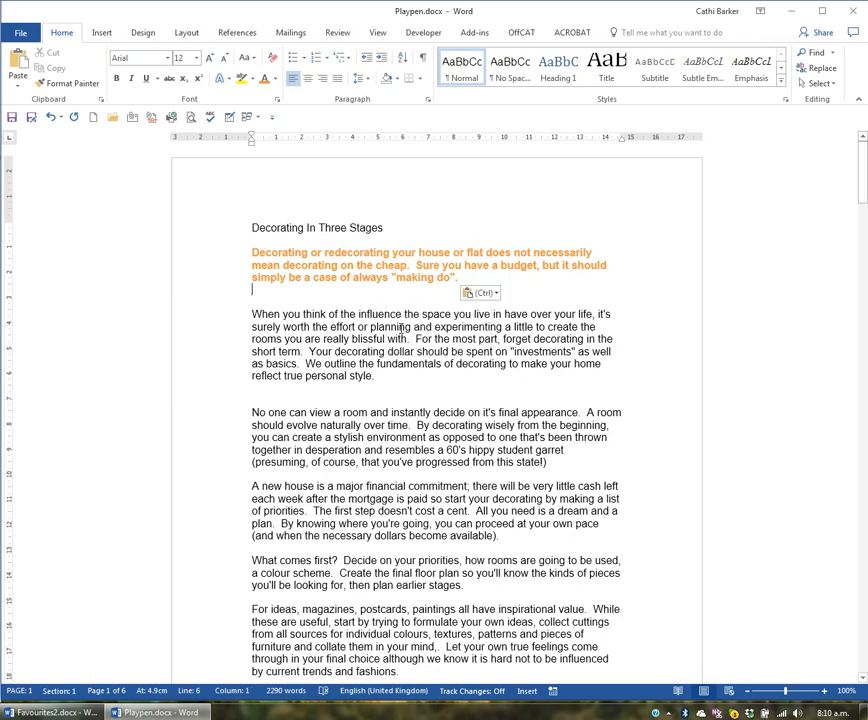
Step: Move the orange paragraph by cut and paste to the blank line above "No one can view a room"
double_click(212, 268)
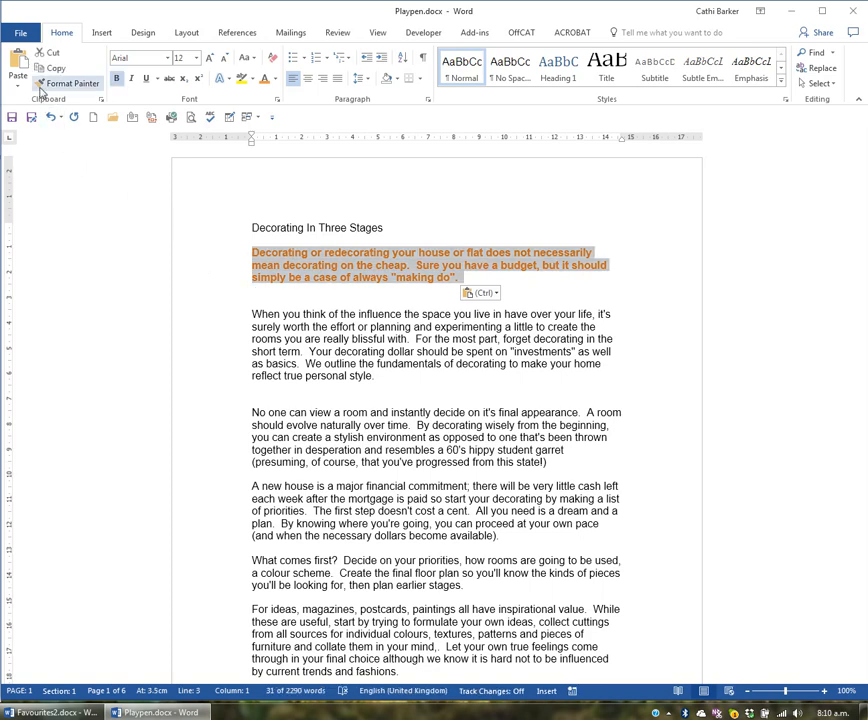
left_click(50, 54)
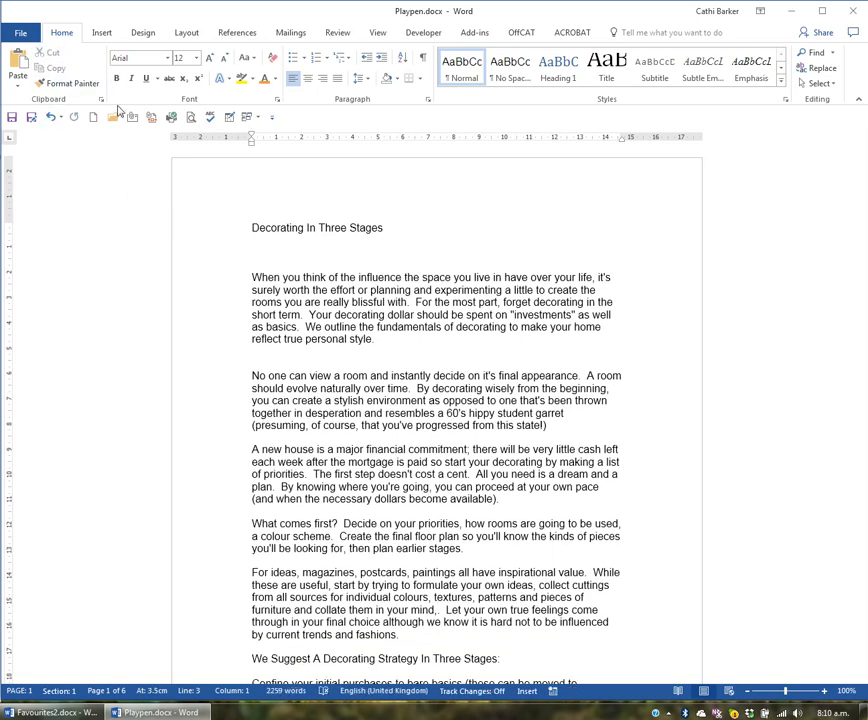
left_click(264, 360)
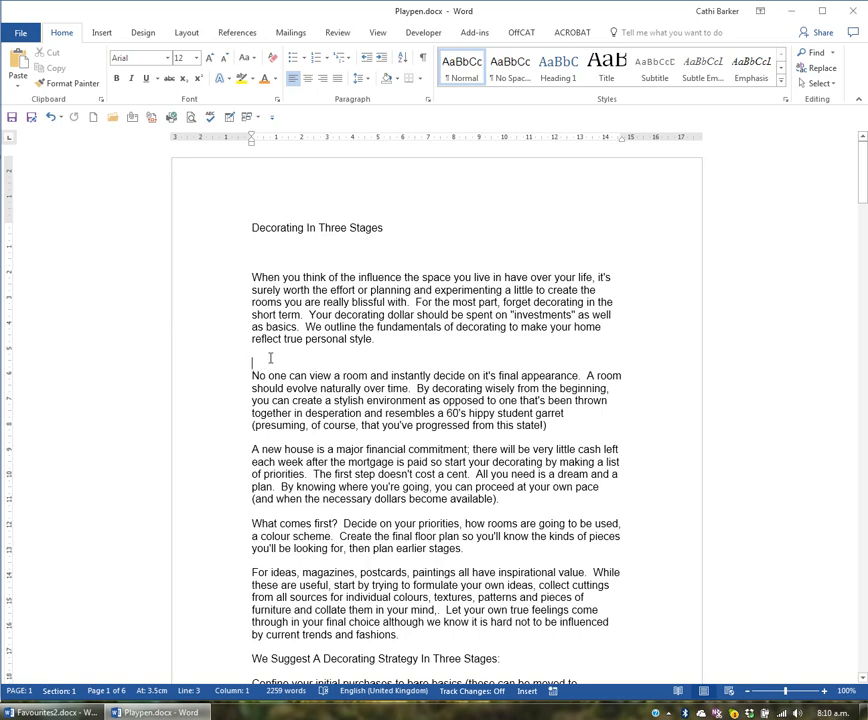
left_click(17, 62)
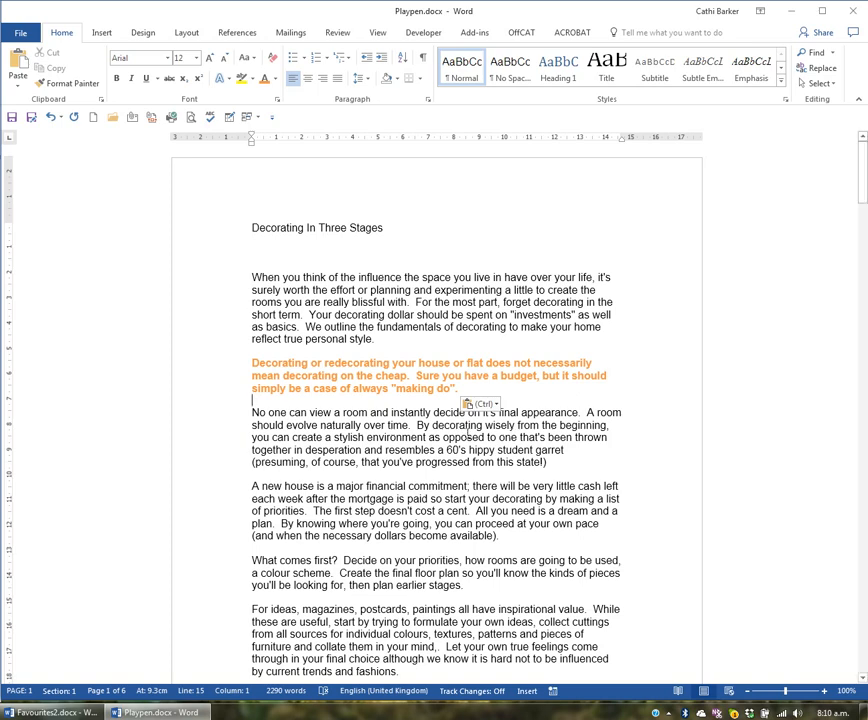
Step: Copy the orange paragraph and paste the duplicate on the blank line beneath the title "Decorating In Three Stages"
left_click(219, 378)
double_click(219, 378)
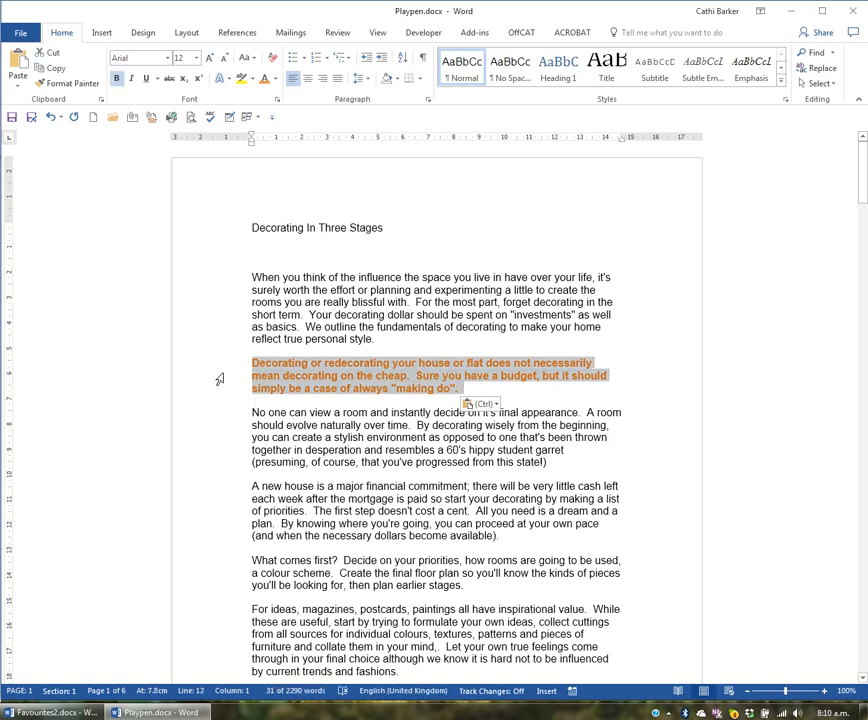
left_click(57, 69)
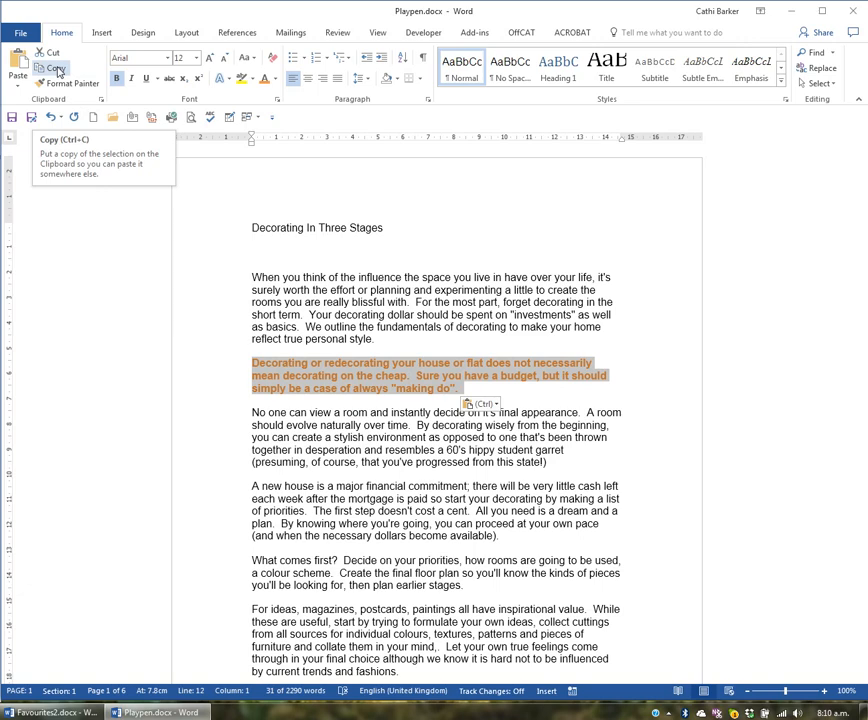
left_click(57, 69)
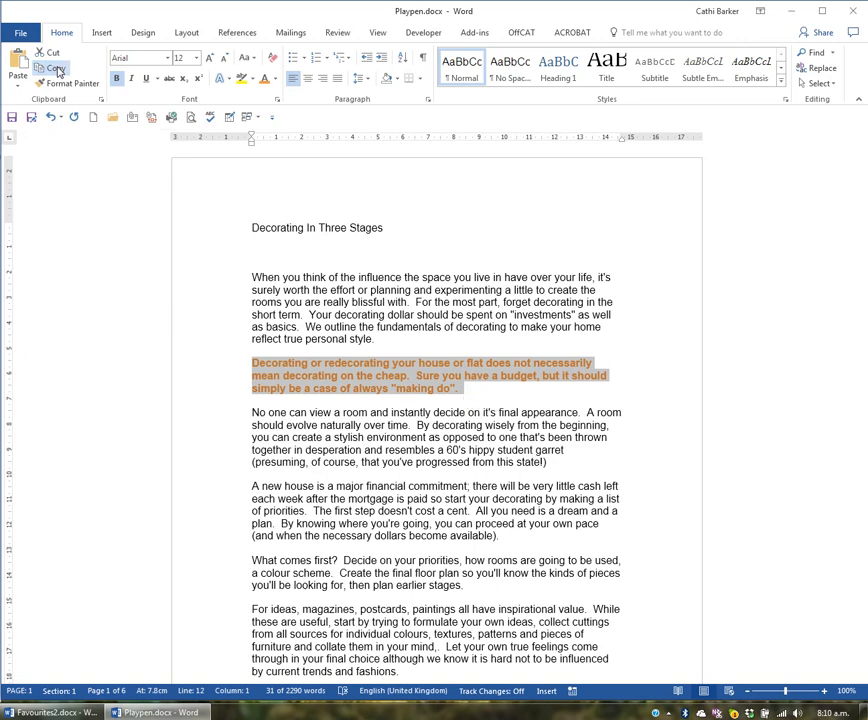
left_click(58, 71)
left_click(264, 250)
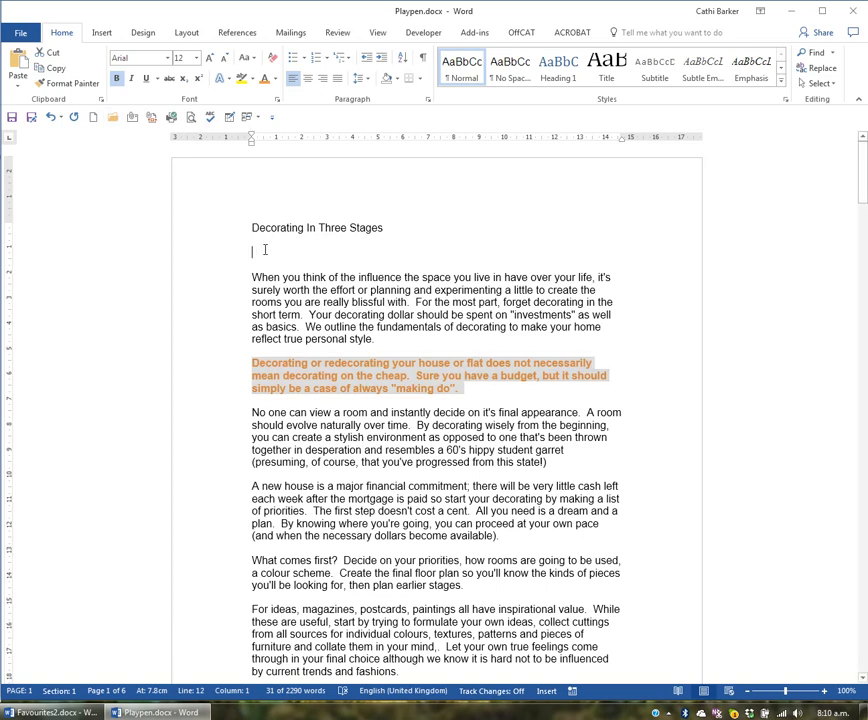
left_click(19, 62)
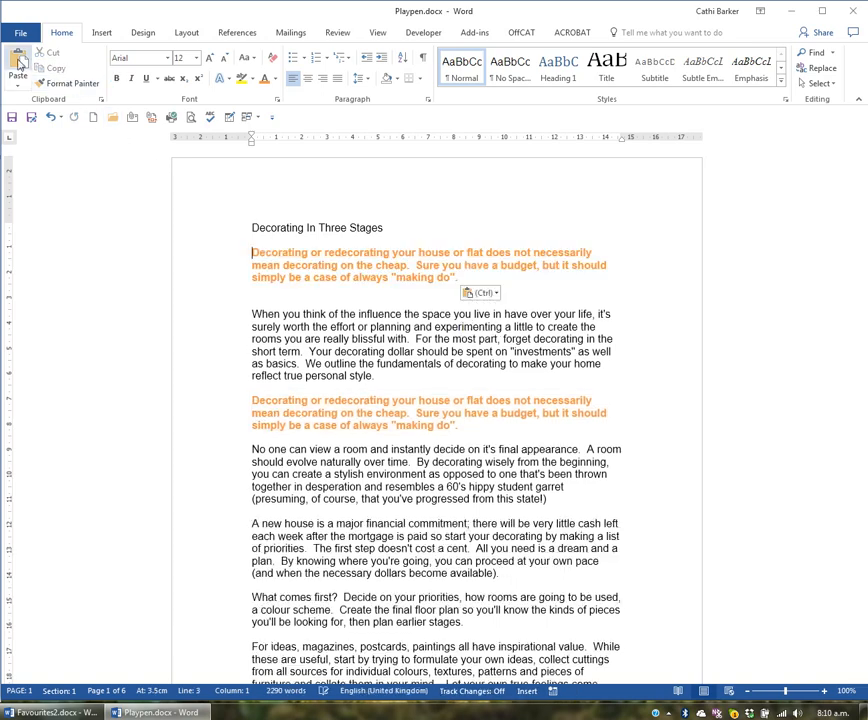